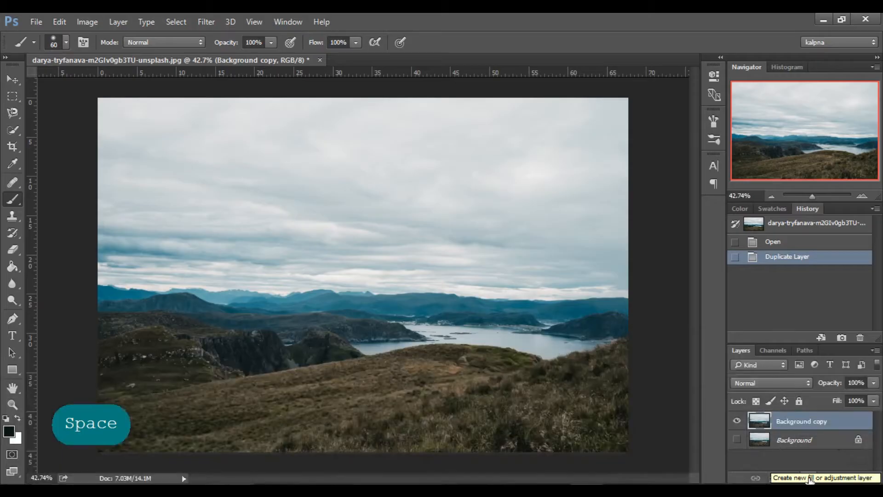
- Add a Curves adjustment layer above the Background copy layer
left_click(810, 478)
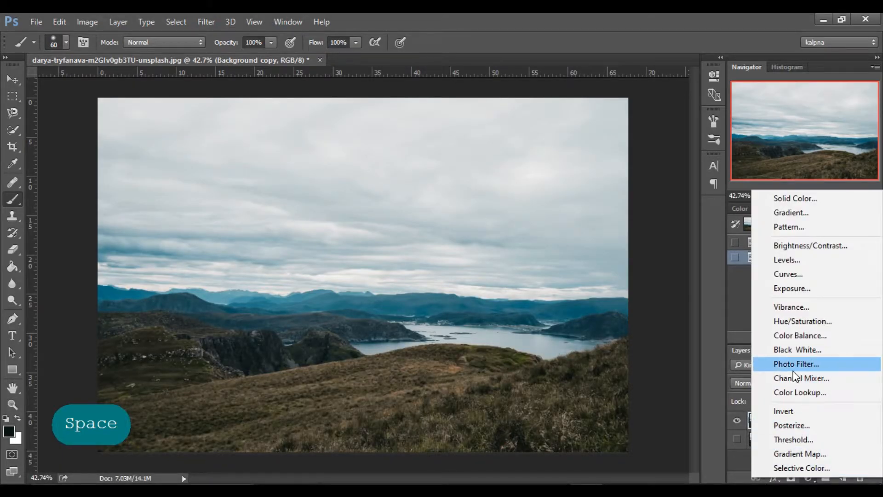
left_click(813, 275)
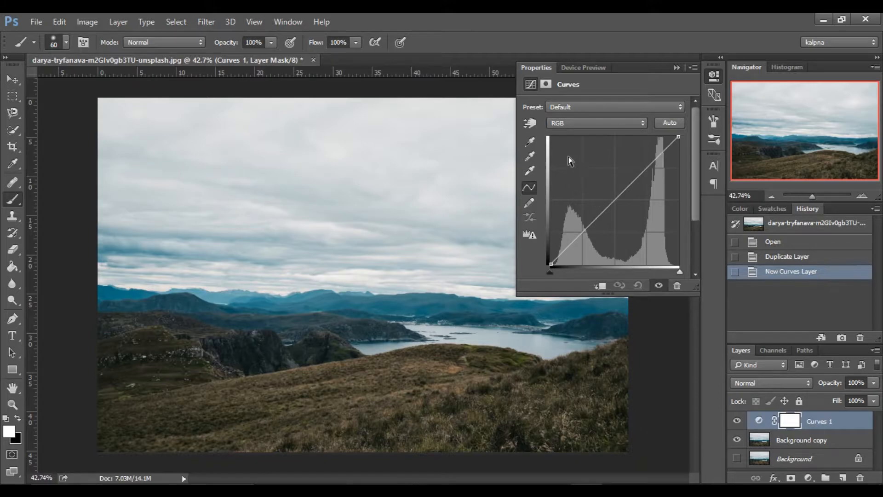
- Bend the RGB curve into an S-shape by raising a highlight point and lowering a shadow point
left_click_drag(648, 166, 647, 162)
left_click_drag(582, 225, 590, 230)
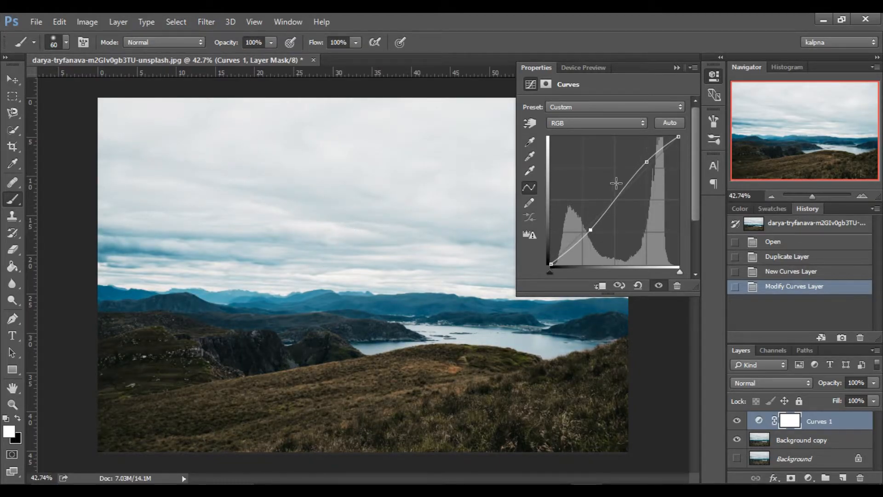
left_click_drag(647, 163, 647, 160)
left_click_drag(591, 230, 590, 236)
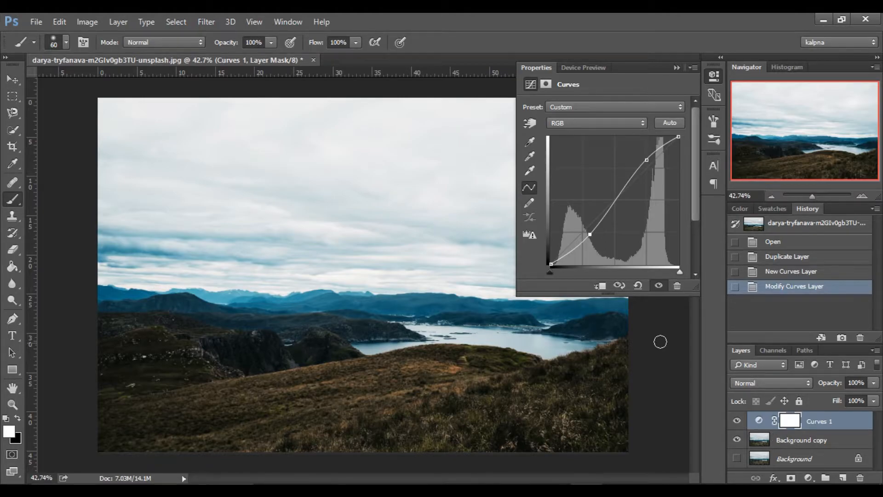
- Compare the adjustment with its previous state and reset the curve to the adjustment defaults
left_click(619, 285)
left_click(620, 285)
left_click(621, 287)
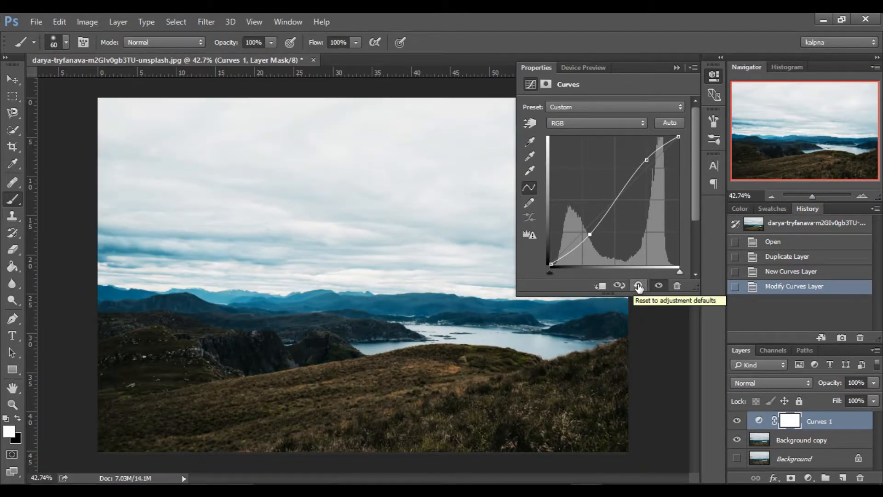
left_click(639, 286)
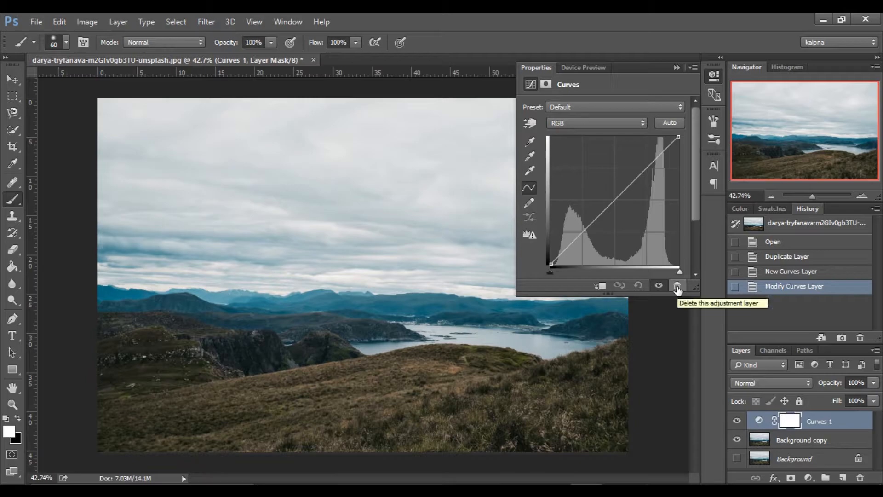
- Try the Cross Process, Darker, Increase Contrast and Lighter curve presets, and return the curve to its default shape
left_click(572, 107)
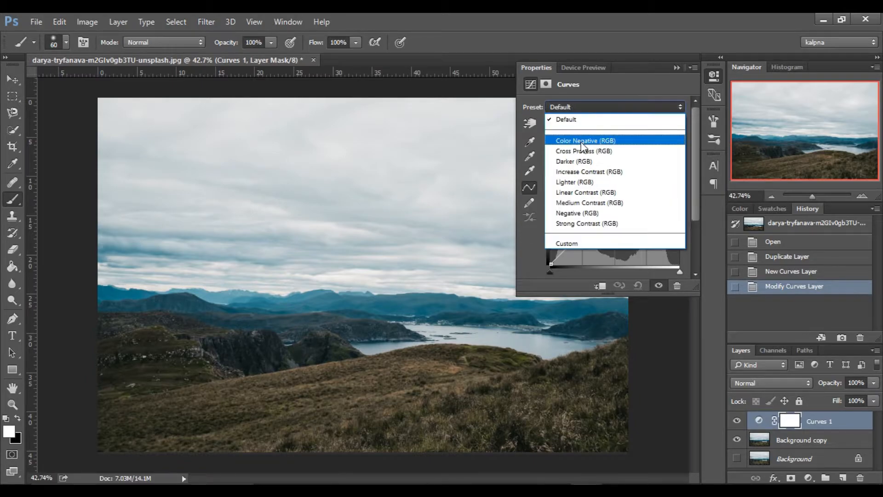
left_click(587, 151)
left_click(593, 107)
left_click(600, 159)
left_click(612, 107)
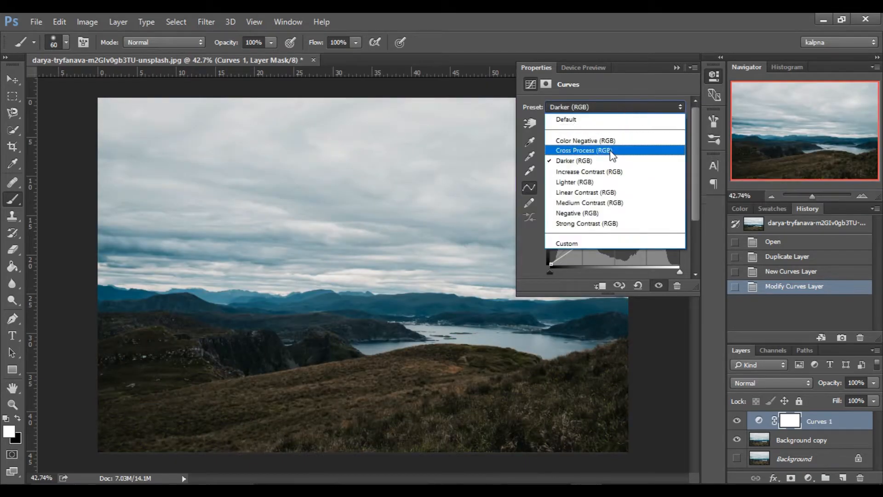
left_click(606, 173)
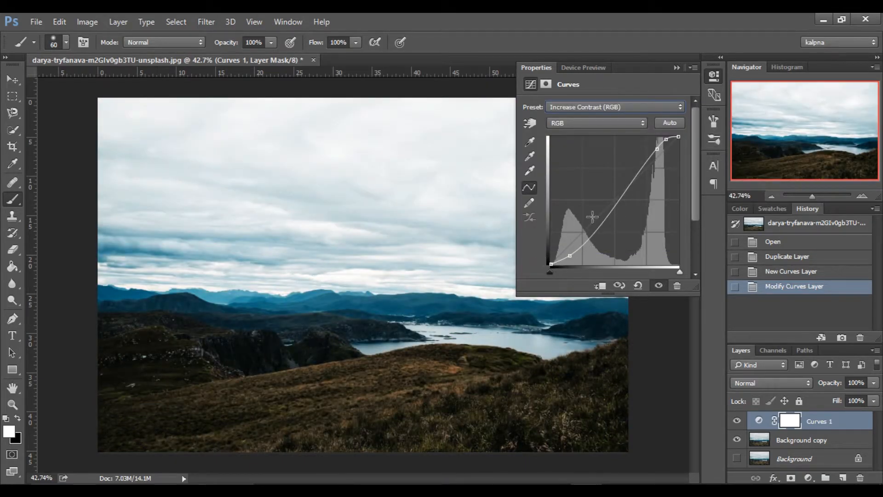
left_click(616, 114)
left_click(579, 182)
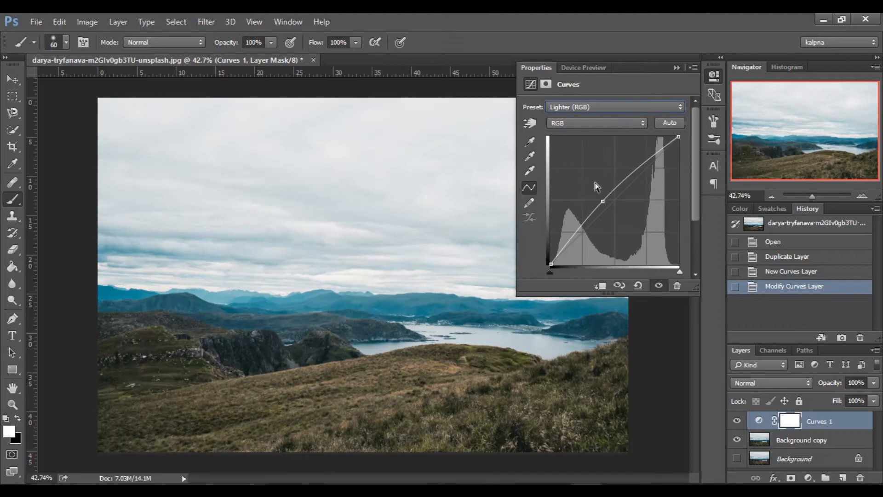
left_click(666, 106)
left_click(653, 118)
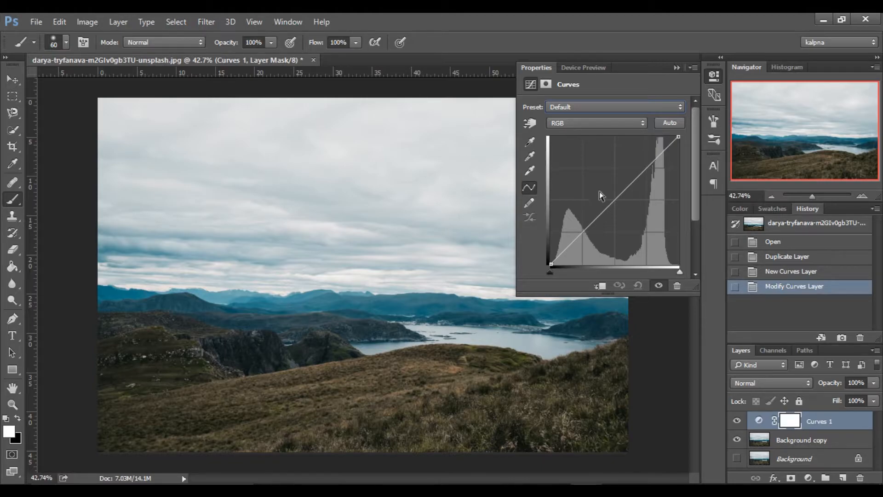
mouse_move(615, 199)
left_mouse_down()
mouse_move(621, 210)
mouse_move(607, 193)
mouse_move(615, 201)
left_mouse_up()
left_click(640, 285)
- On the Red channel curve, raise the midtones and highlights and pull down the shadows
left_click(595, 122)
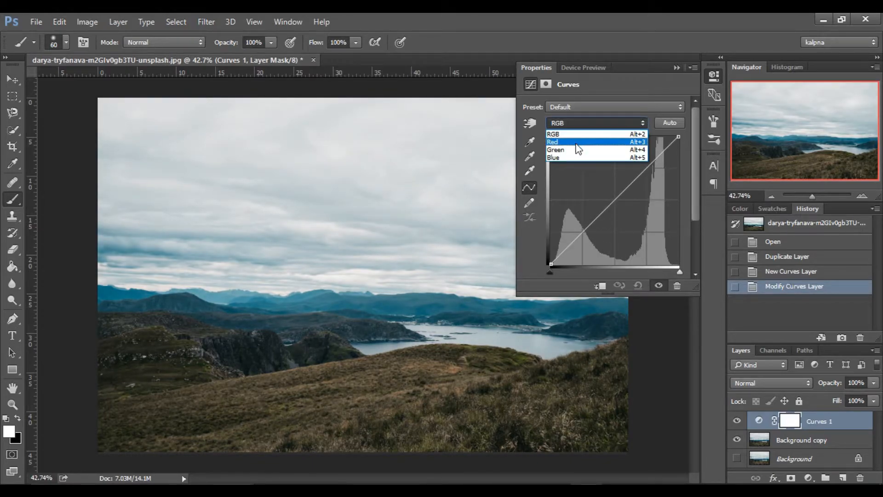
left_click(570, 142)
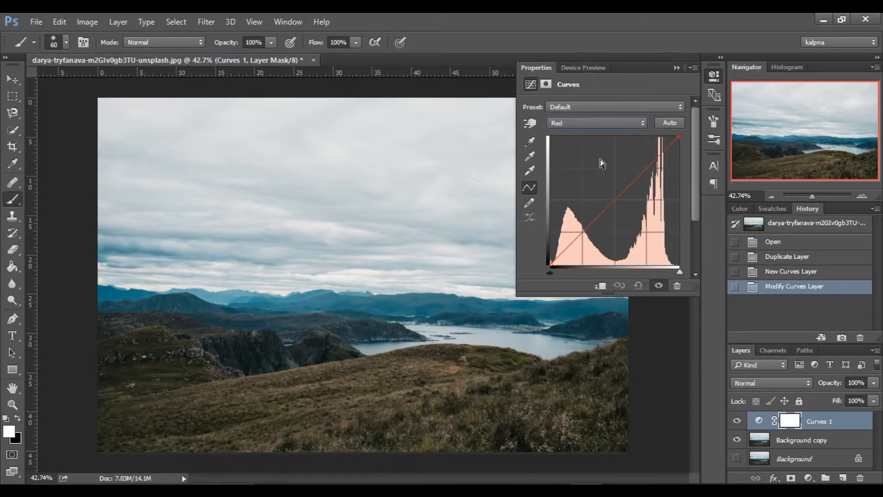
left_click(614, 196)
mouse_move(614, 196)
left_mouse_down()
mouse_move(612, 187)
mouse_move(609, 198)
left_mouse_up()
left_click_drag(657, 155, 648, 158)
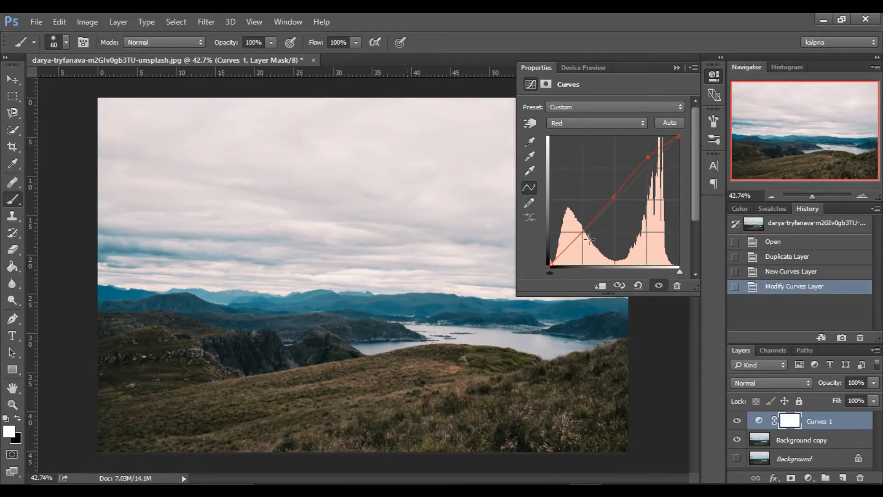
left_click_drag(591, 224, 592, 230)
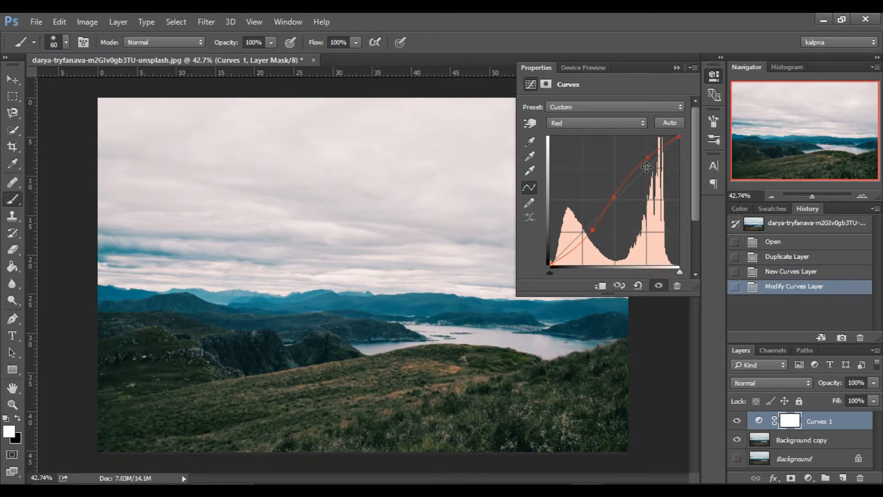
- On the Green channel curve, lift the shadows slightly and anchor the curve with two points up to the midtones
left_click(598, 123)
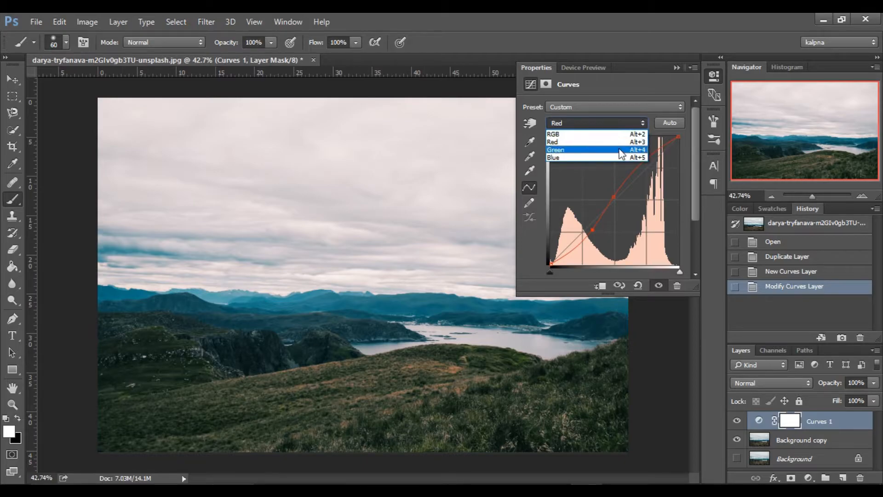
left_click(607, 133)
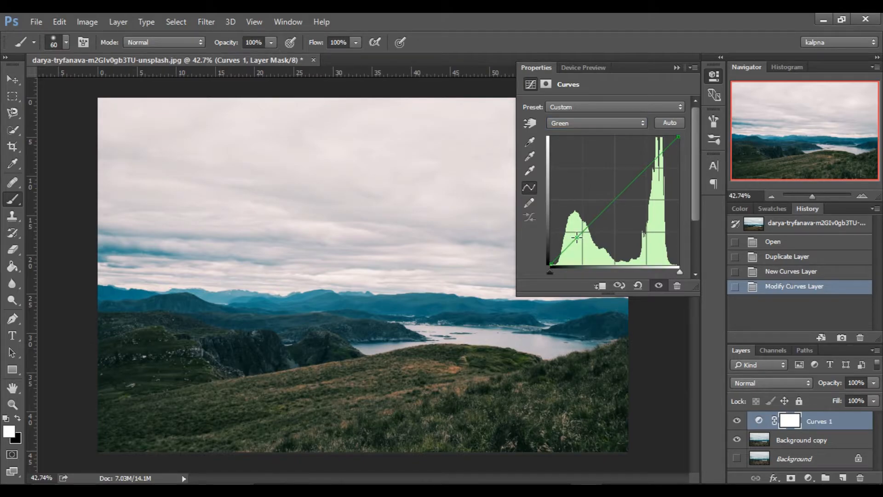
left_click_drag(577, 237, 583, 228)
left_click(595, 219)
mouse_move(614, 203)
left_mouse_down()
mouse_move(622, 211)
mouse_move(616, 201)
left_mouse_up()
- On the Blue channel curve, lower the highlights and add a point near the midtones
left_click(561, 123)
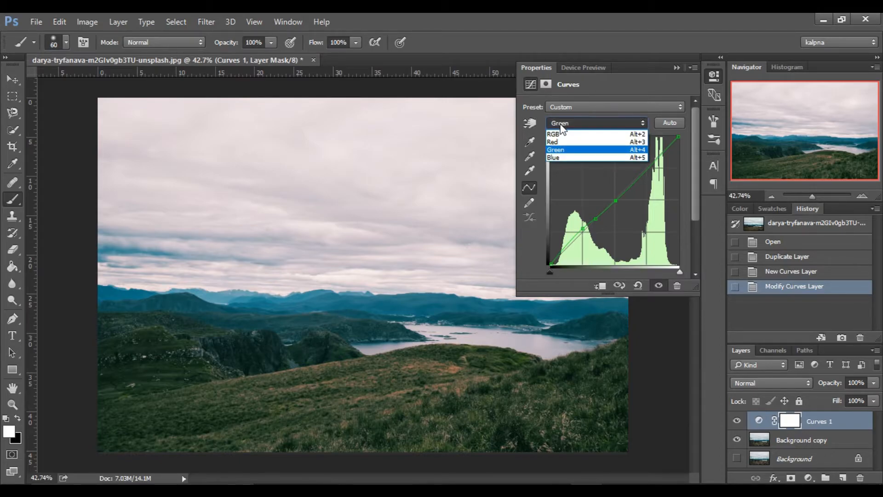
left_click(562, 157)
left_click_drag(614, 200, 653, 170)
left_click(627, 188)
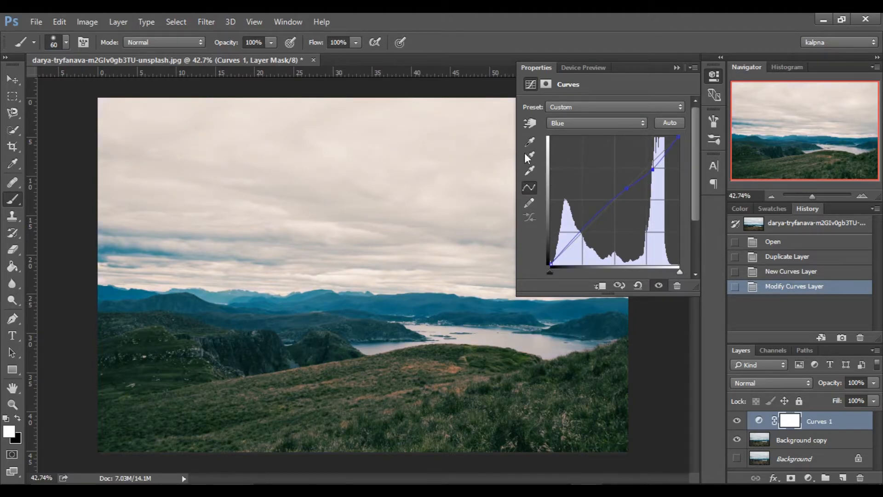
- Use on-image adjustment to lower blue in the distant mountains and raise it in the foreground grass
left_click(530, 122)
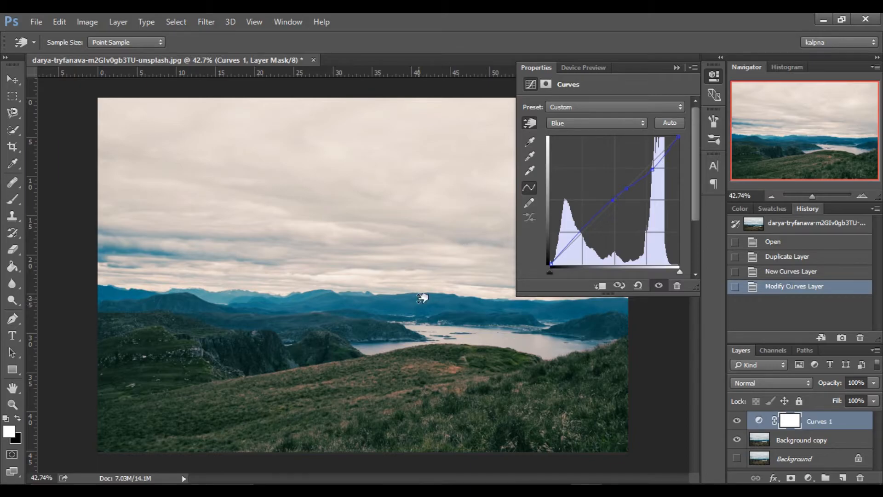
left_click_drag(422, 300, 425, 305)
left_click_drag(427, 308, 427, 311)
left_click_drag(427, 386, 426, 373)
- Raise the Green channel in the foreground grass with on-image adjustment
left_click(597, 123)
left_click(571, 152)
left_click_drag(424, 372, 425, 366)
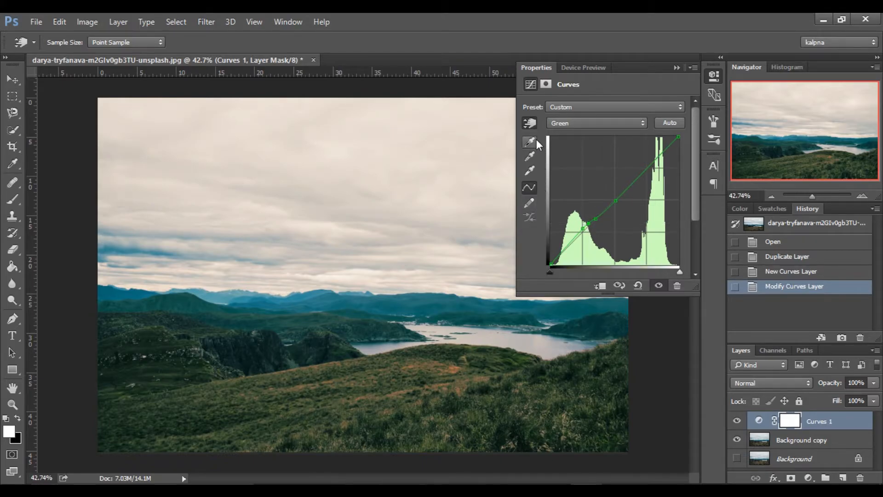
- Set the curve's black point by sampling the dark cliffs, stepping back through the sampled results with undo
left_click(259, 350)
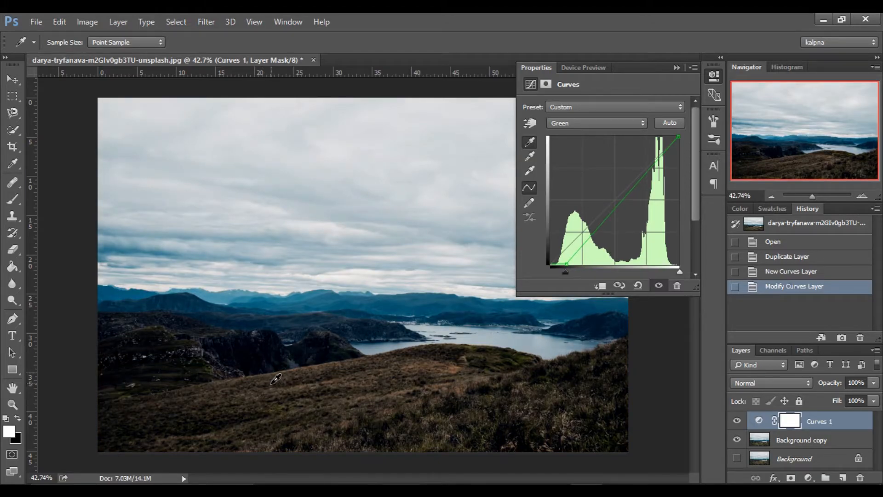
key("ctrl+z")
key("ctrl+z")
key("ctrl+z")
key("ctrl+z")
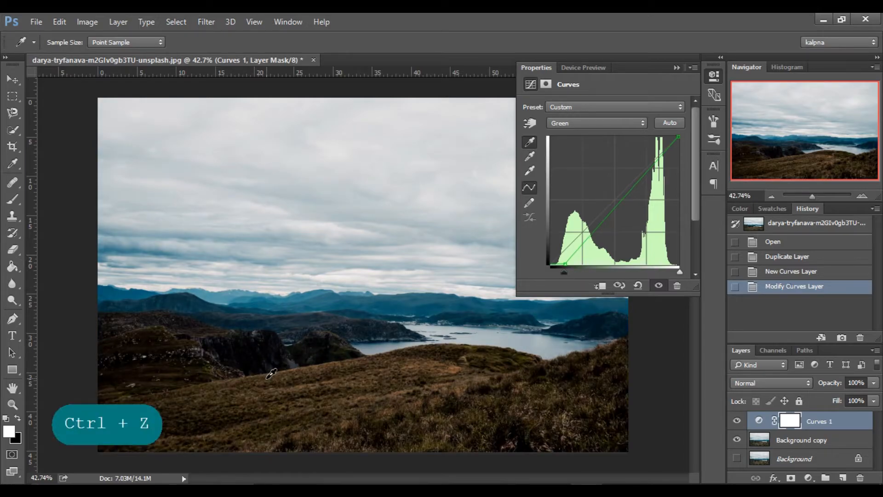
key("ctrl+z")
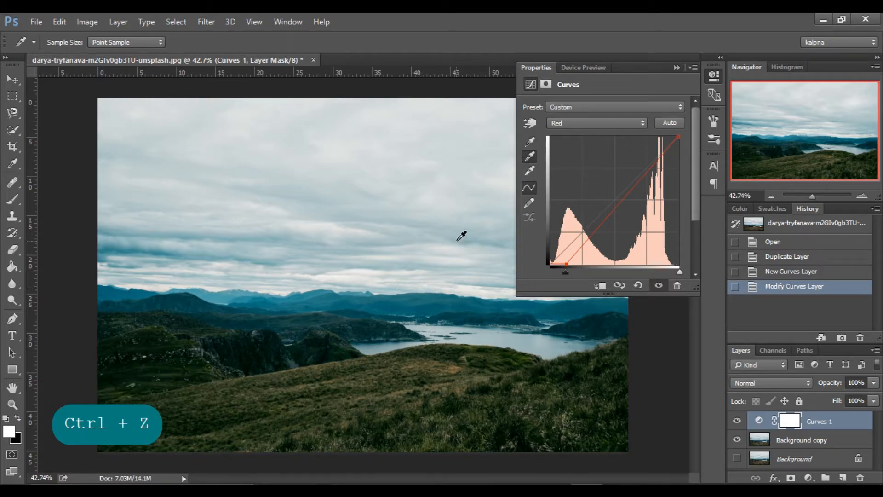
- Set the curve's gray point by sampling the grassy ridge below the lake, and collapse the Curves properties
left_click(421, 359)
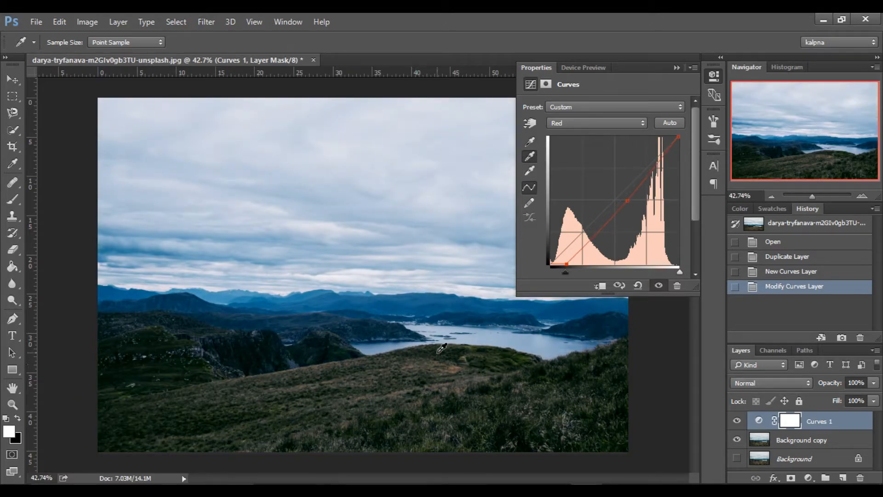
left_click(599, 123)
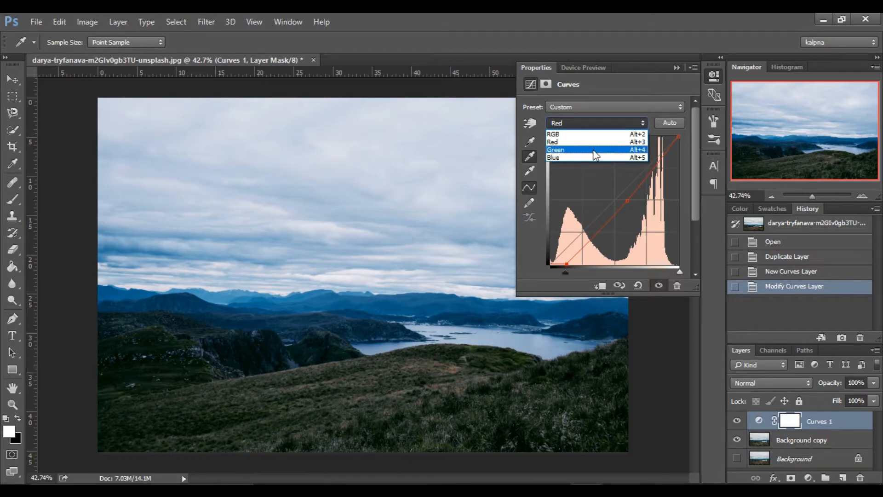
left_click(600, 117)
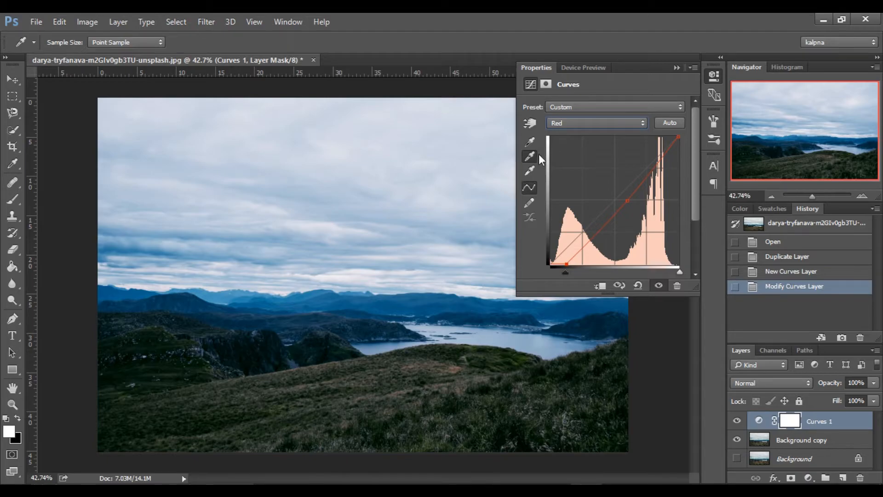
left_click(677, 68)
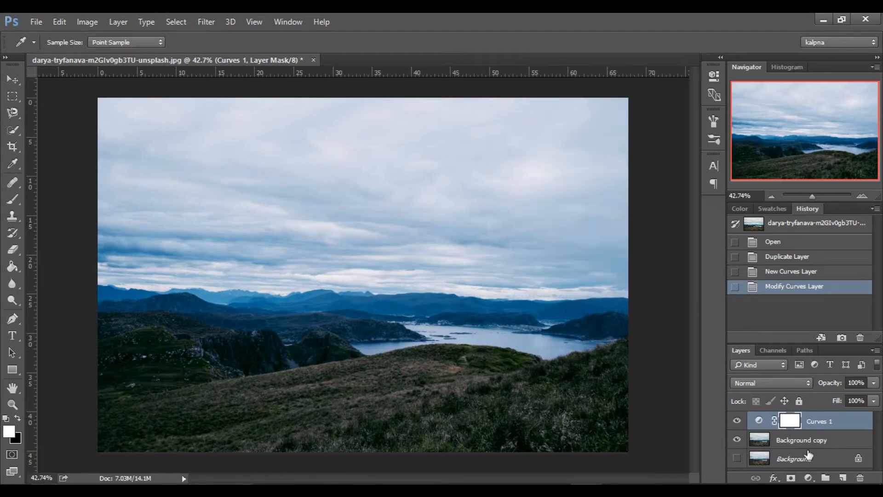
- Add a second Curves adjustment layer and darken its RGB midtones while holding up the shadows
left_click(808, 478)
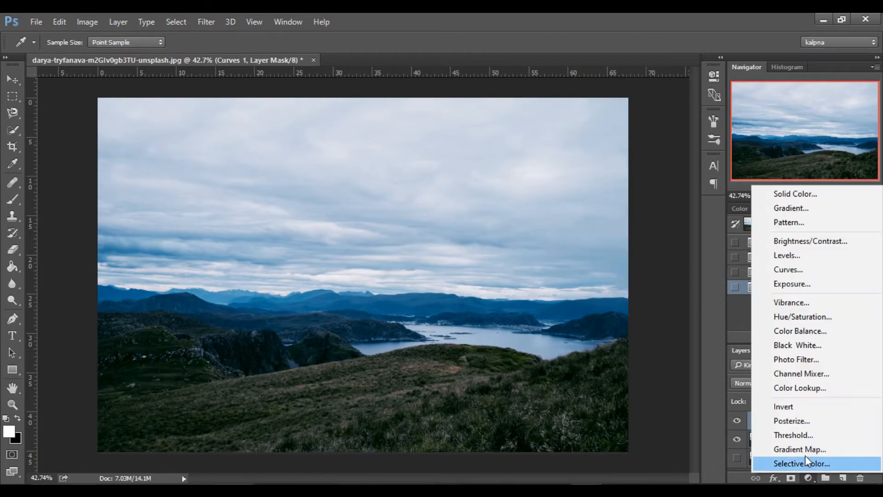
left_click(788, 270)
key("b")
left_click_drag(616, 198, 624, 204)
left_click_drag(590, 234, 585, 229)
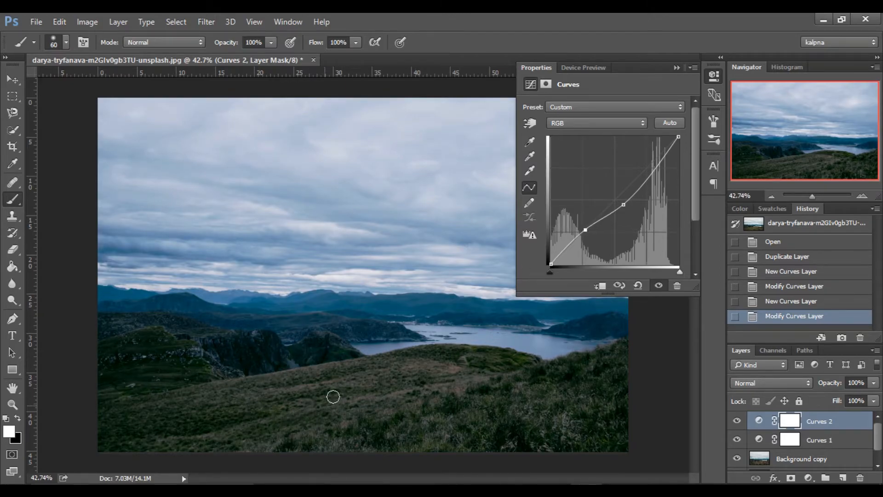
left_click(677, 67)
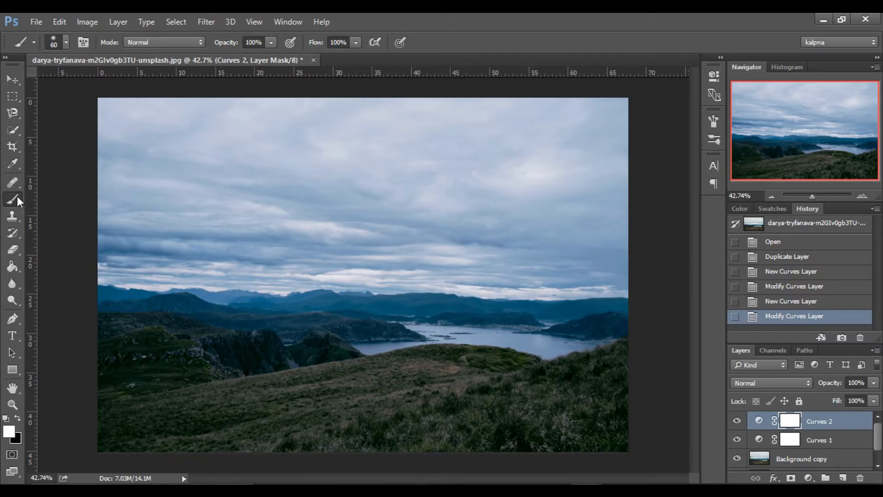
- Choose a soft round brush with 0% hardness and enlarge it to 300 px
key("space")
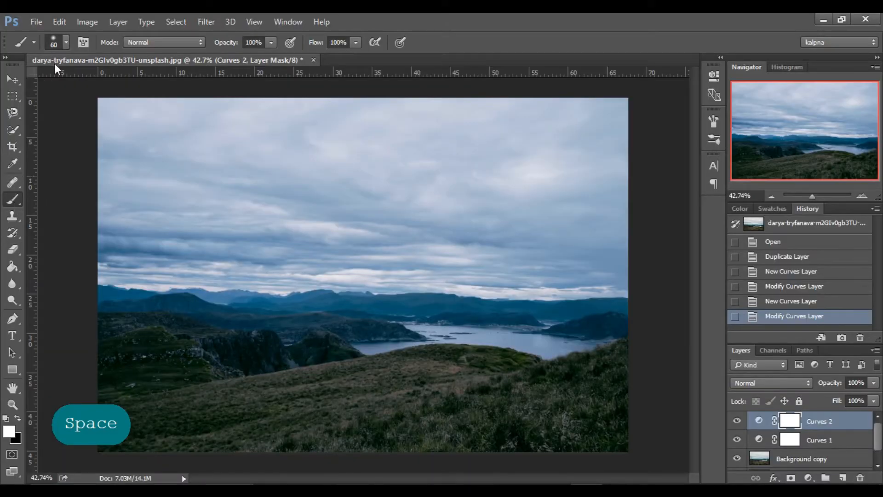
left_click(66, 42)
left_click(29, 142)
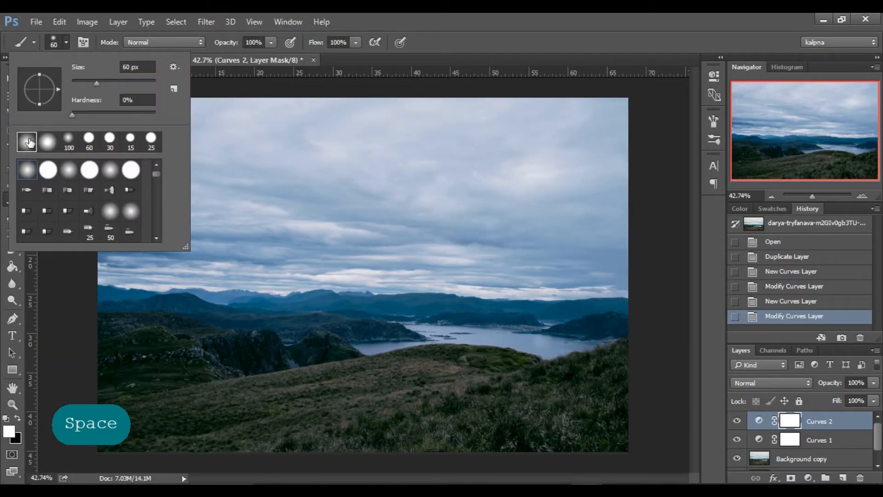
left_click(66, 41)
key("bracketright")
key("bracketright")
key("bracketright")
key("bracketright")
key("bracketright")
key("bracketright")
key("bracketright")
key("bracketright")
key("bracketright")
key("bracketright")
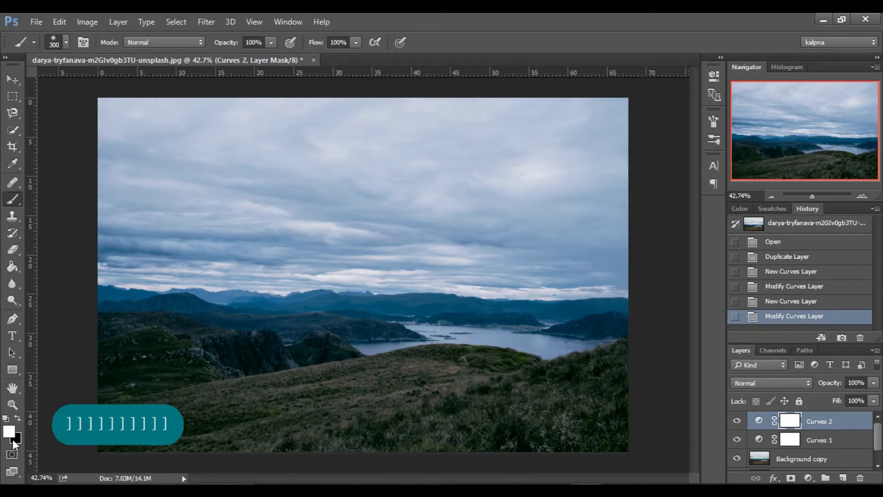
key("space")
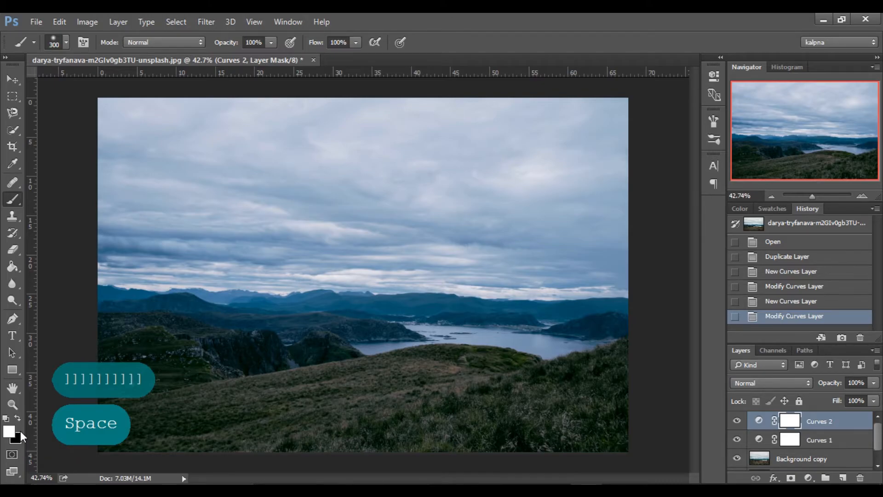
- Paint black over the grassy foreground and lake hills on the Curves 2 mask, and compare the image with and without that layer
key("x")
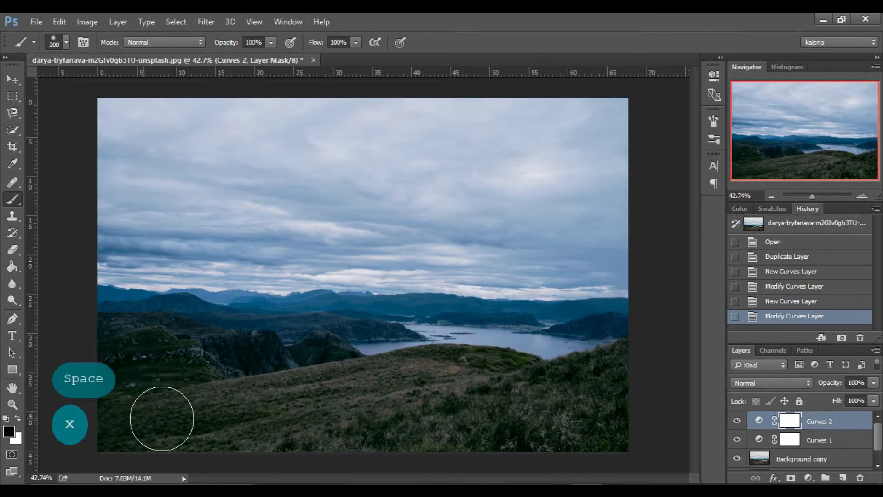
mouse_move(207, 369)
left_mouse_down()
mouse_move(221, 327)
mouse_move(184, 355)
left_mouse_up()
left_click_drag(260, 404, 277, 415)
left_click_drag(329, 440, 508, 402)
left_click_drag(381, 338, 682, 358)
mouse_move(640, 453)
left_mouse_down()
mouse_move(106, 364)
mouse_move(138, 382)
left_mouse_up()
left_click_drag(193, 400, 426, 450)
left_click(737, 421)
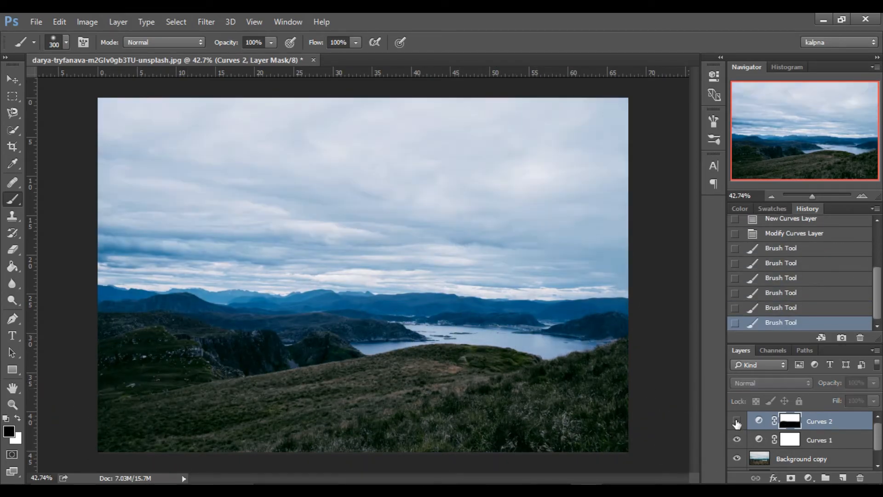
left_click(737, 422)
- Extend the black mask painting over the distant mountains, and refine it along the horizon with a 100 px brush
left_click_drag(330, 320, 677, 306)
key("bracketleft")
key("bracketleft")
key("bracketleft")
key("bracketleft")
key("bracketleft")
key("bracketleft")
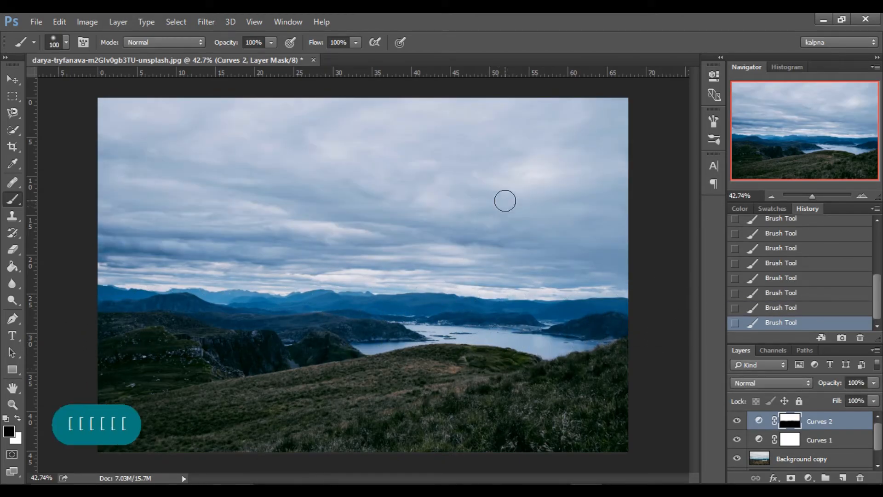
left_click_drag(338, 273, 380, 276)
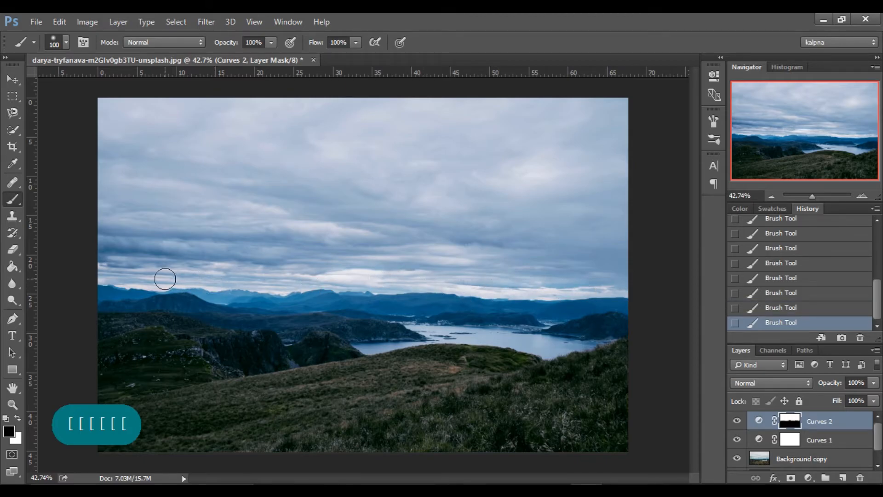
- In Curves 1, raise the RGB midtones slightly and adjust the green shadows with on-image adjustment on the grassy hill
double_click(759, 439)
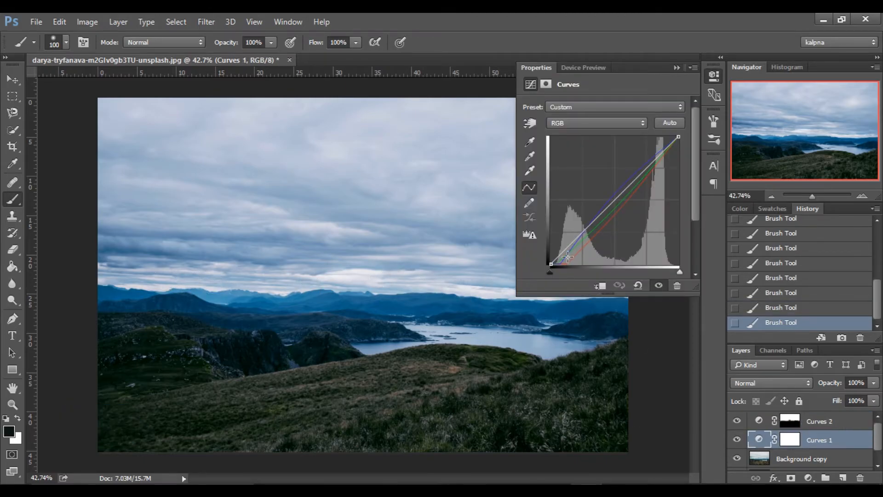
left_click_drag(608, 207, 605, 199)
left_click(618, 122)
left_click(614, 145)
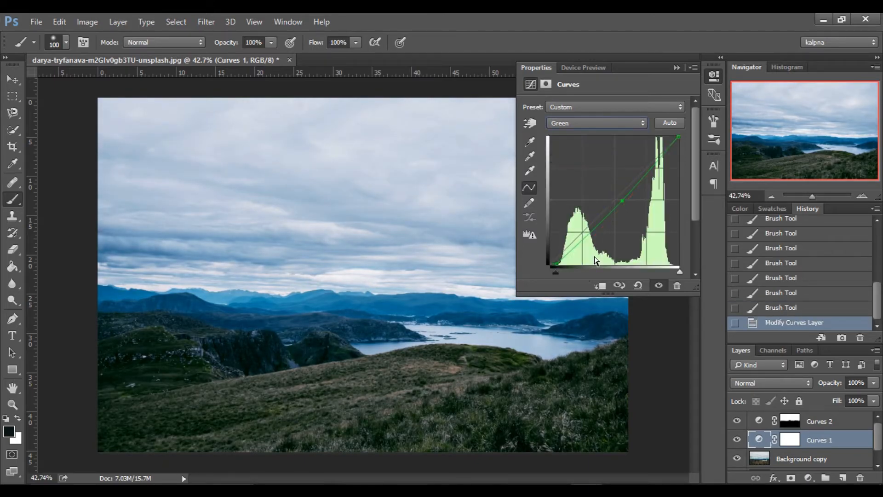
key("alt+shift+2")
left_click(425, 371)
left_click_drag(422, 368, 424, 373)
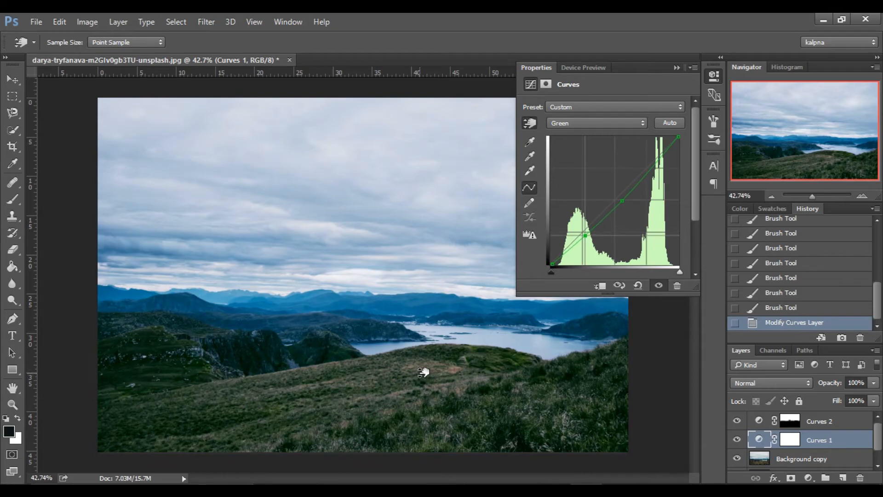
left_click(680, 68)
- Add a third Curves adjustment layer above Curves 2 and lift its RGB highlights
left_click(833, 422)
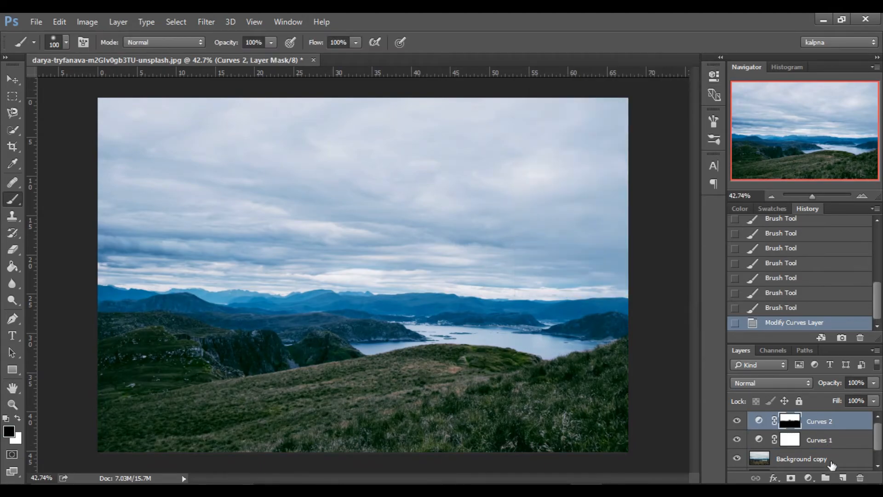
left_click(813, 478)
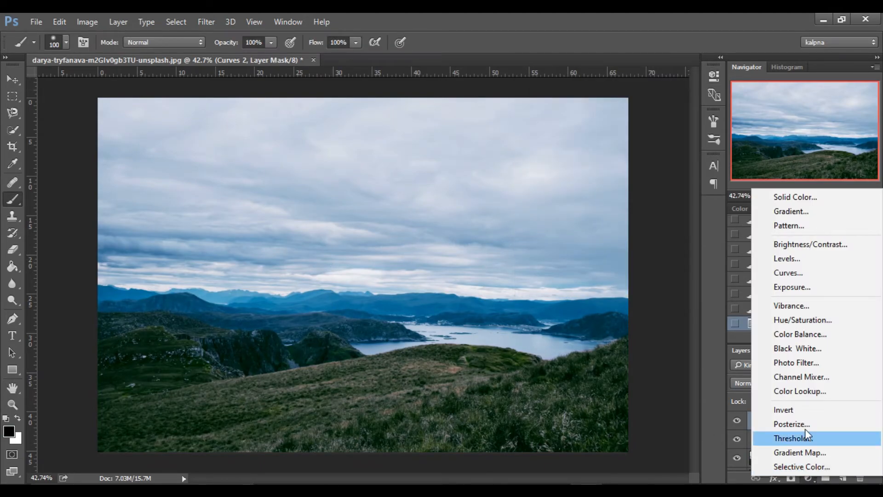
left_click(787, 272)
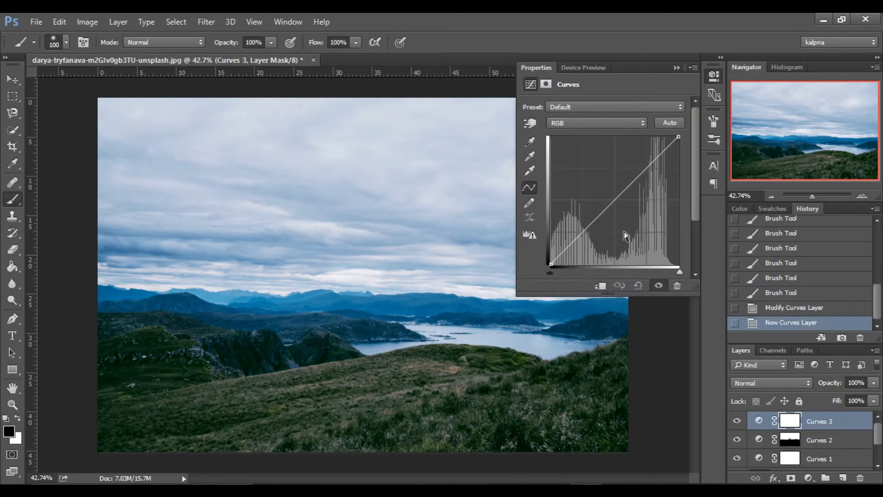
left_click_drag(613, 198, 651, 160)
- Adjust the red channel's midtones in Curves 3, and raise the blue highlights while shaping the blue midtones
left_click(619, 124)
left_click(620, 142)
left_click_drag(624, 185, 624, 189)
left_click(621, 123)
left_click(621, 158)
left_click_drag(656, 157, 660, 148)
left_click(636, 180)
left_click_drag(607, 211, 612, 204)
left_click(677, 68)
- Group the three Curves adjustment layers
scroll(791, 436, "down", 2)
scroll(791, 437, "up", 2)
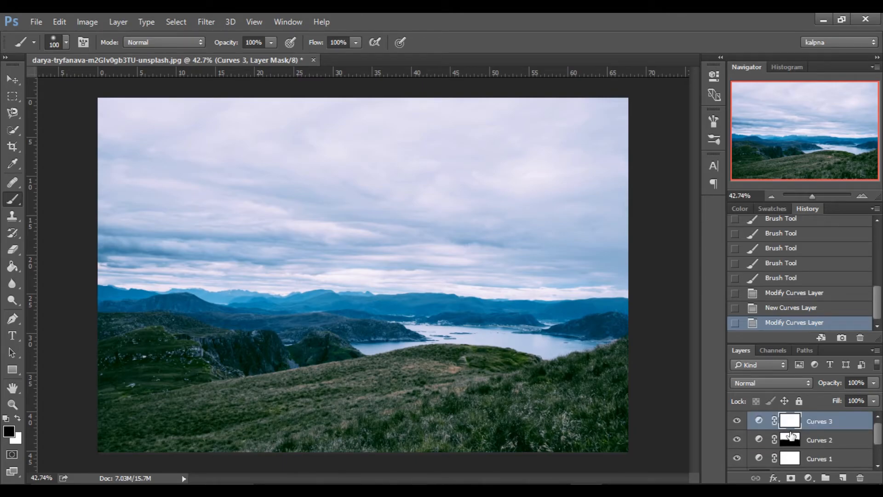
scroll(791, 436, "down", 1)
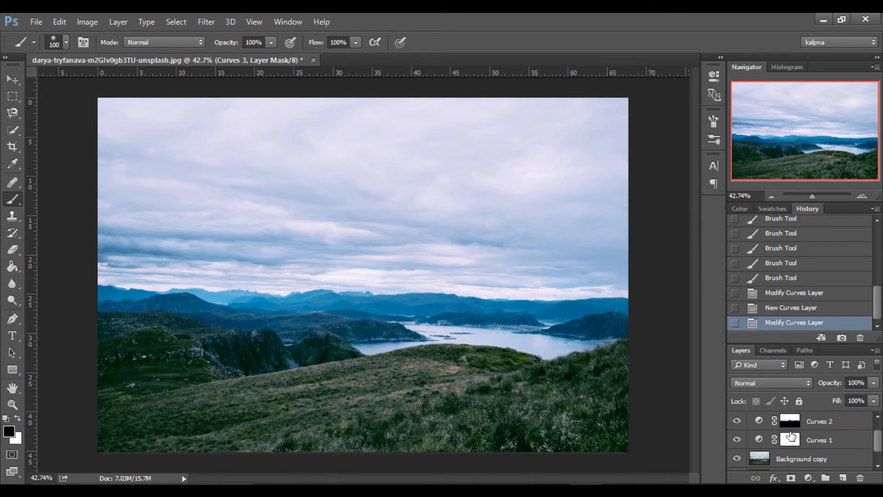
left_click(852, 439, "shift")
key("ctrl+g")
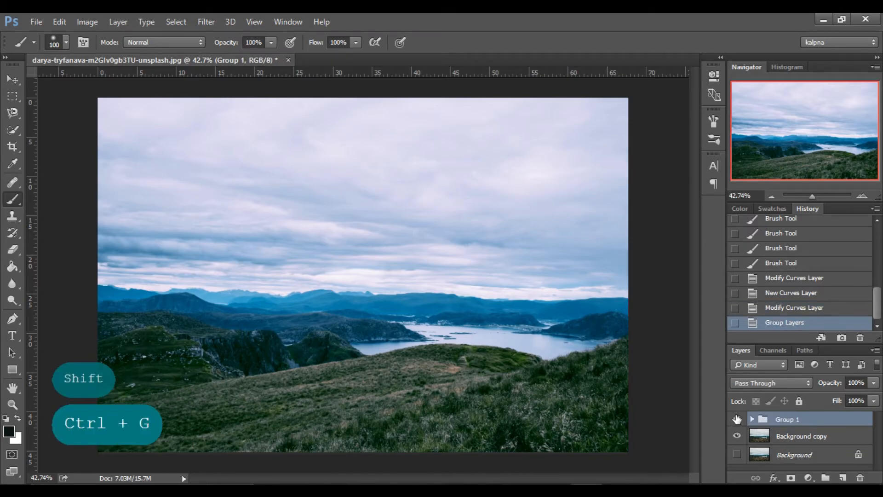
- Lower Group 1's opacity to 46% and compare the image with and without the group
left_click(737, 419)
left_click(736, 419)
left_click_drag(828, 387, 793, 386)
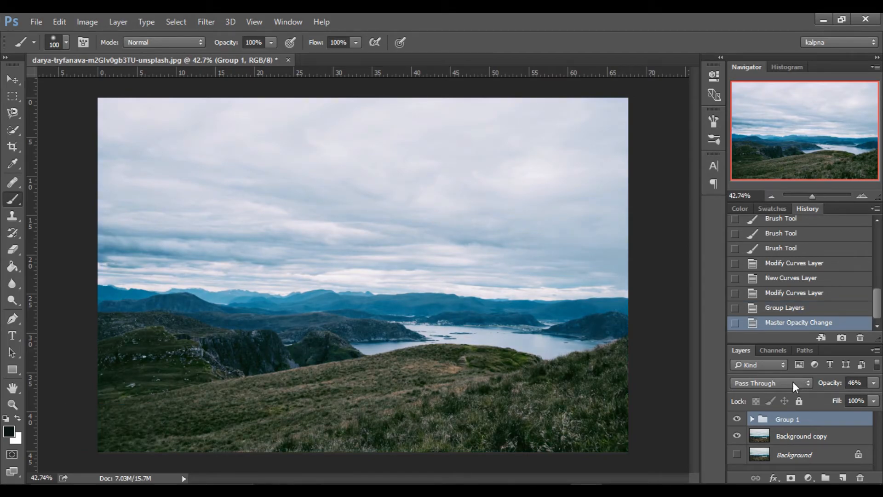
left_click(738, 420)
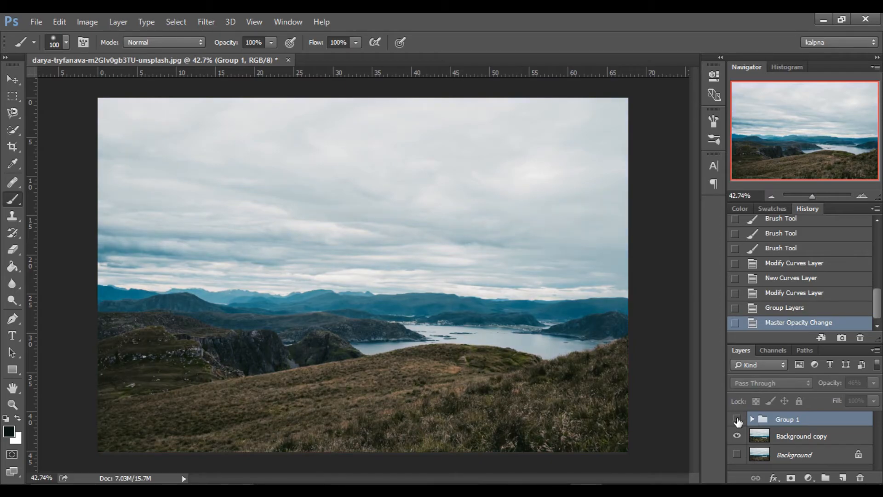
left_click(737, 420)
left_click(738, 420)
left_click(737, 420)
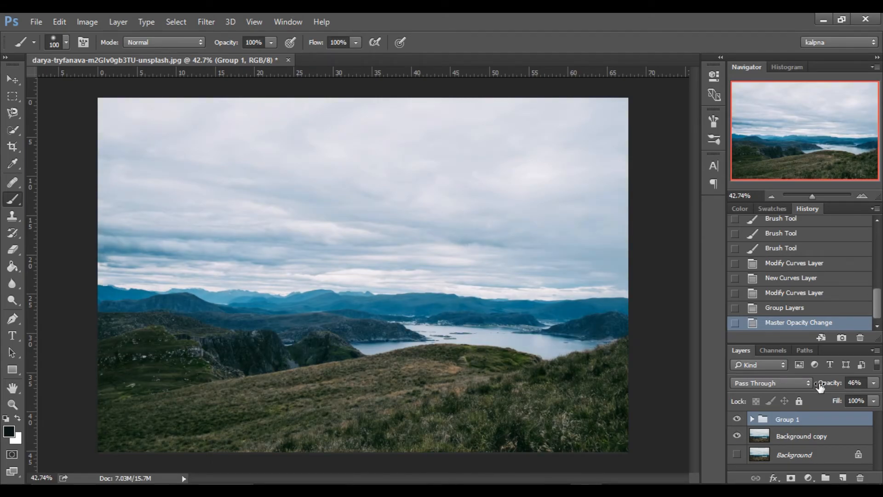
- Raise Group 1's opacity first to 51% and finally to 80%, and expand the group
left_click_drag(820, 388, 823, 388)
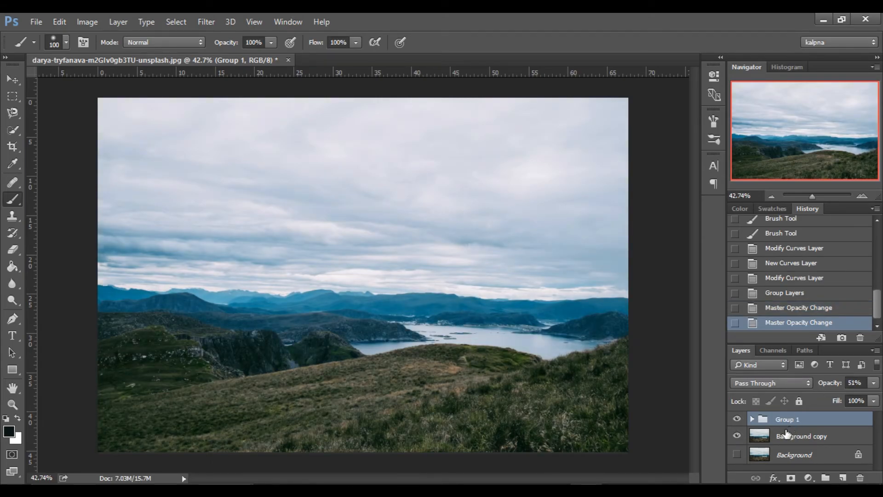
left_click(737, 420)
left_click(751, 419)
left_click_drag(832, 384, 851, 392)
- Reopen Curves 1 and raise the green channel's midtone and shadow points
scroll(821, 441, "down", 1)
left_click(803, 461)
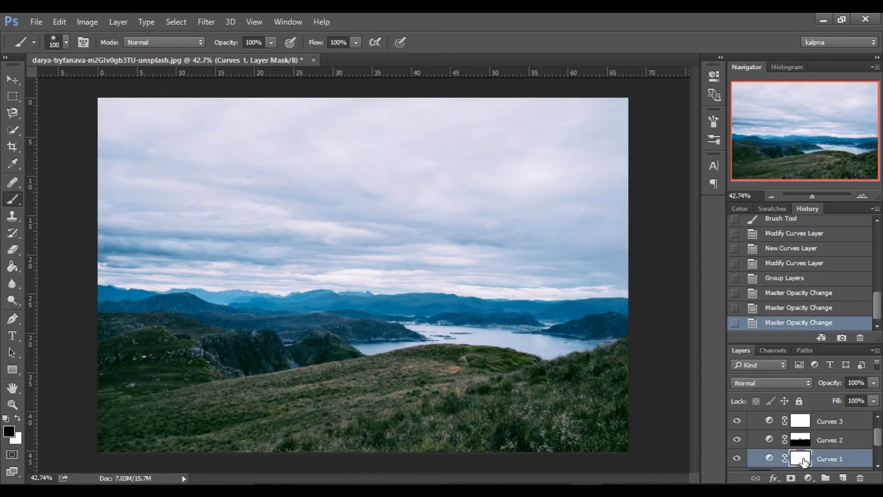
double_click(769, 458)
left_click(595, 122)
left_click(597, 148)
left_click(584, 232)
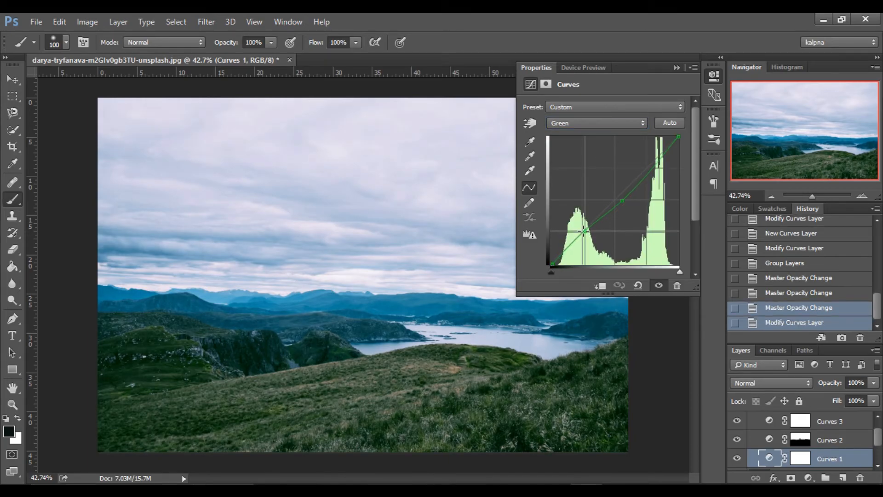
left_click_drag(622, 201, 621, 193)
left_click_drag(585, 231, 593, 227)
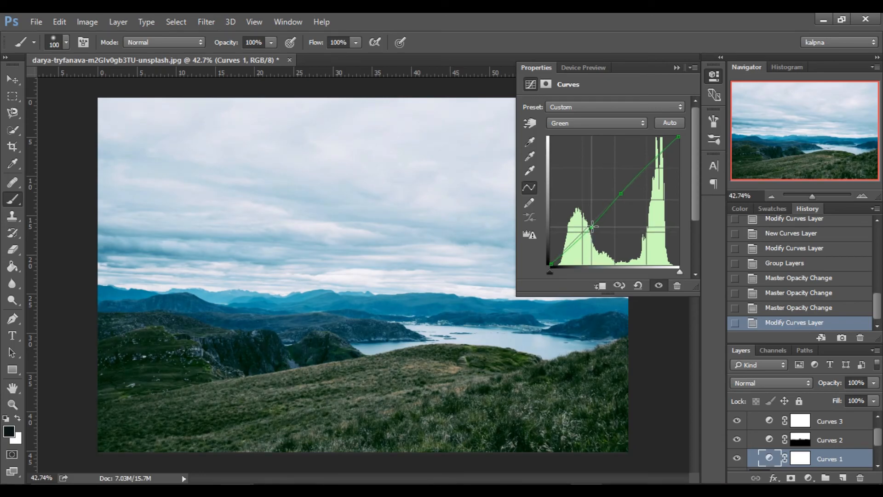
- Fine-tune the blue channel's shadows in Curves 1 and reduce the red channel's black input point
left_click(612, 123)
left_click(609, 157)
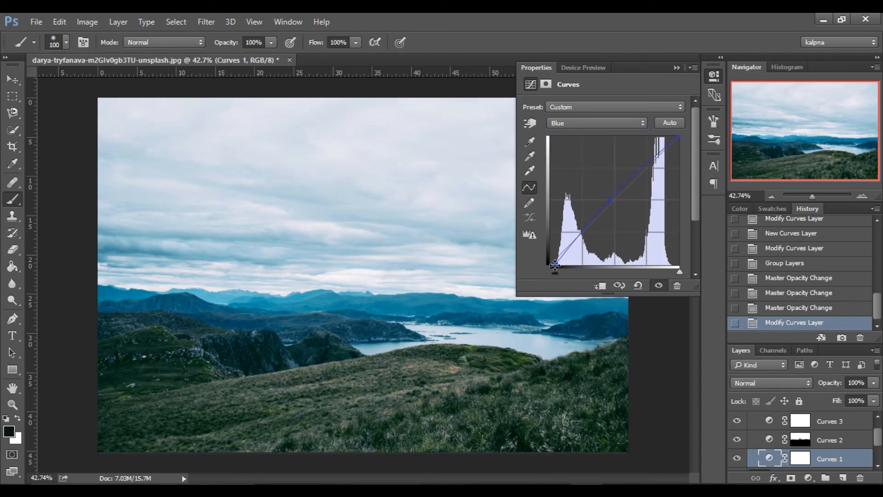
left_click_drag(583, 233, 585, 232)
left_click(612, 122)
left_click(611, 134)
left_click(594, 123)
left_click(580, 142)
left_click_drag(559, 268, 554, 267)
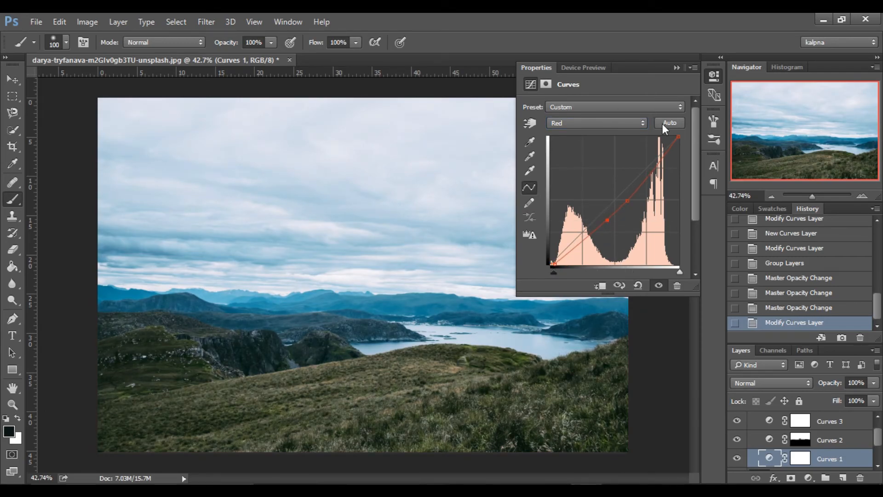
left_click(677, 67)
- Compare the photo before and after grading by switching Group 1's visibility off and on
scroll(789, 428, "up", 1)
left_click(753, 419)
left_click(737, 420)
left_click(738, 419)
left_click(737, 419)
left_click(738, 420)
left_click(738, 419)
left_click(737, 419)
- Reopen Curves 3, adjust the blue channel's highlight point, and lift the RGB highlights slightly
left_click(752, 420)
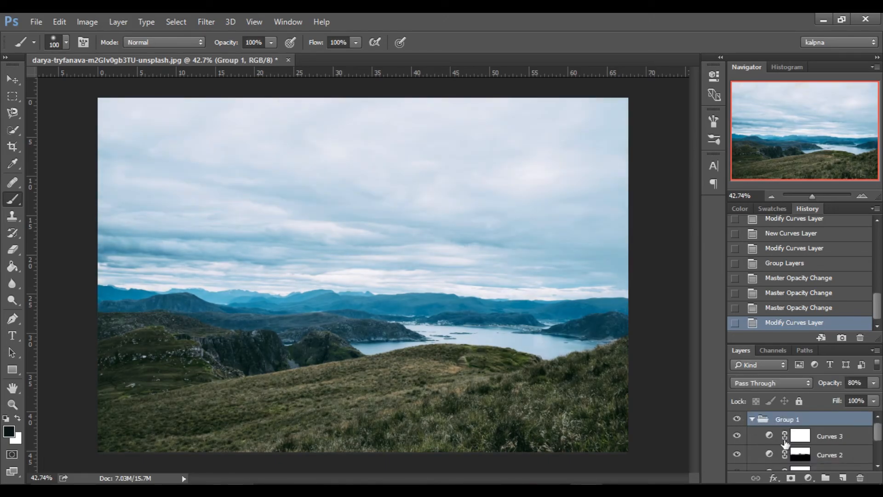
double_click(770, 437)
left_click(632, 123)
left_click(633, 157)
mouse_move(657, 155)
left_mouse_down()
mouse_move(662, 143)
mouse_move(649, 158)
left_mouse_up()
left_click(642, 123)
left_click(643, 131)
left_click(649, 163)
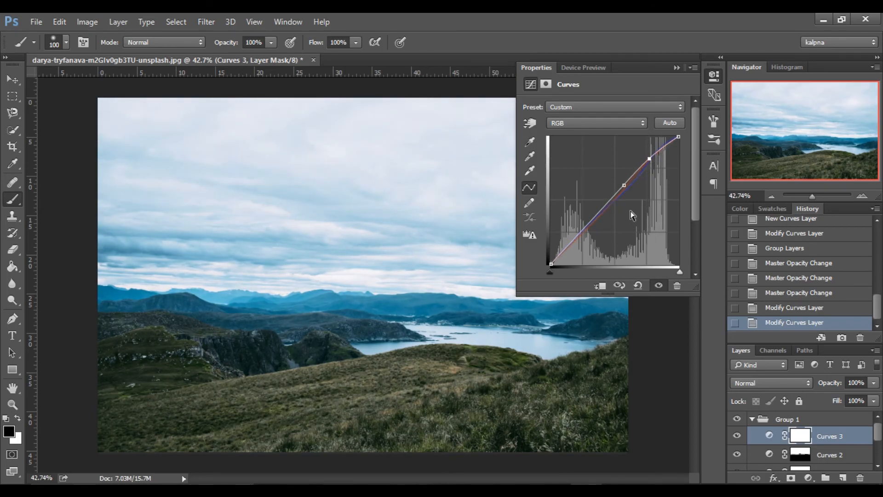
left_click(677, 67)
- Compare the image with and without Group 1, and inspect the graded photo at several zoom levels
left_click(738, 419)
left_click(738, 419)
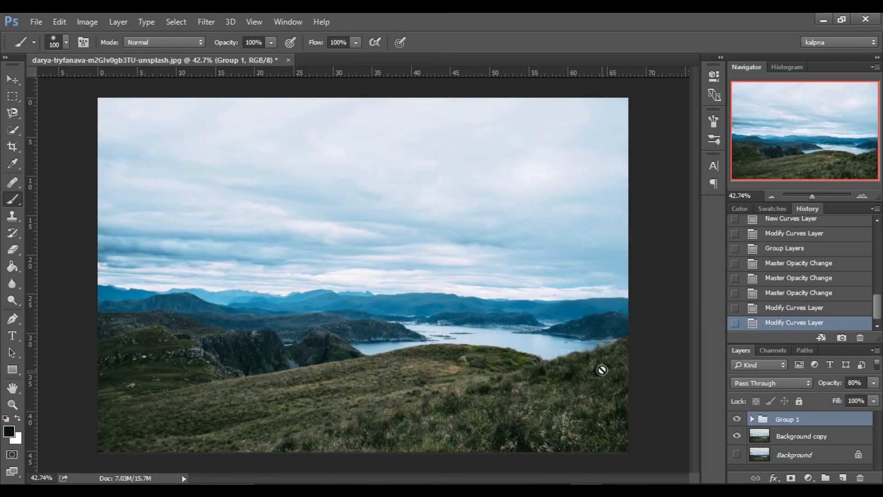
left_click(863, 196)
left_click(863, 196)
left_click(773, 196)
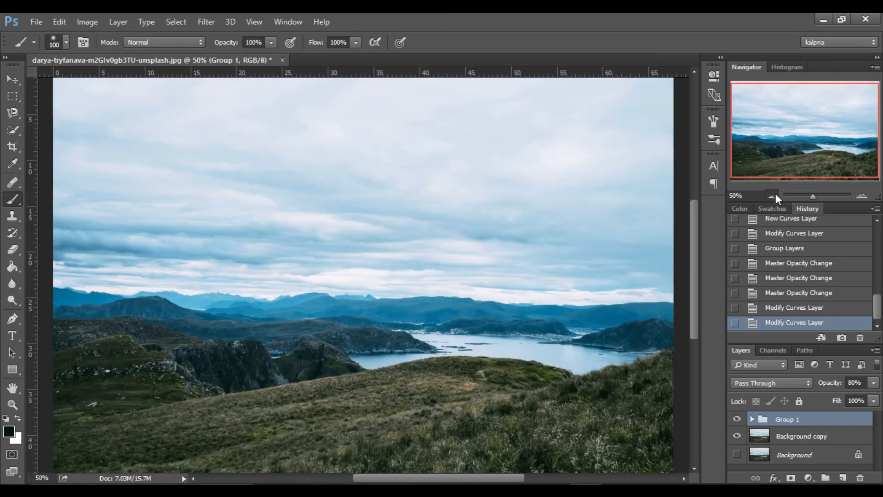
left_click(775, 195)
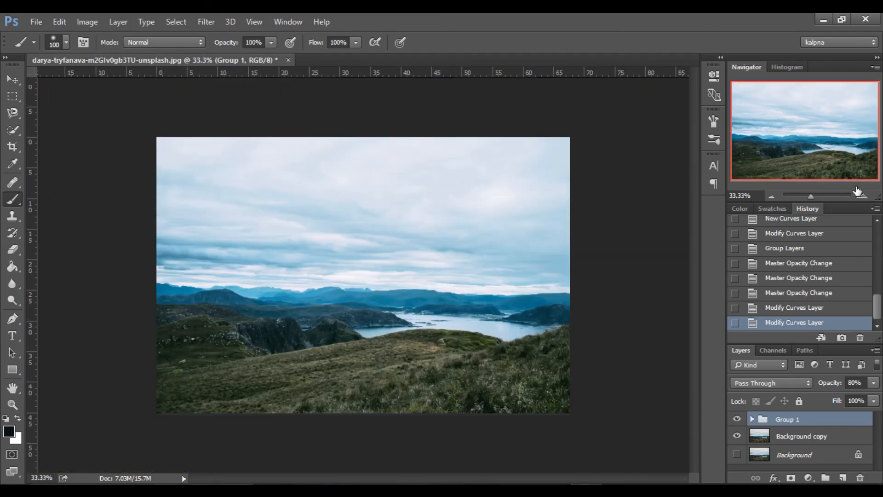
left_click(864, 195)
left_click(864, 195)
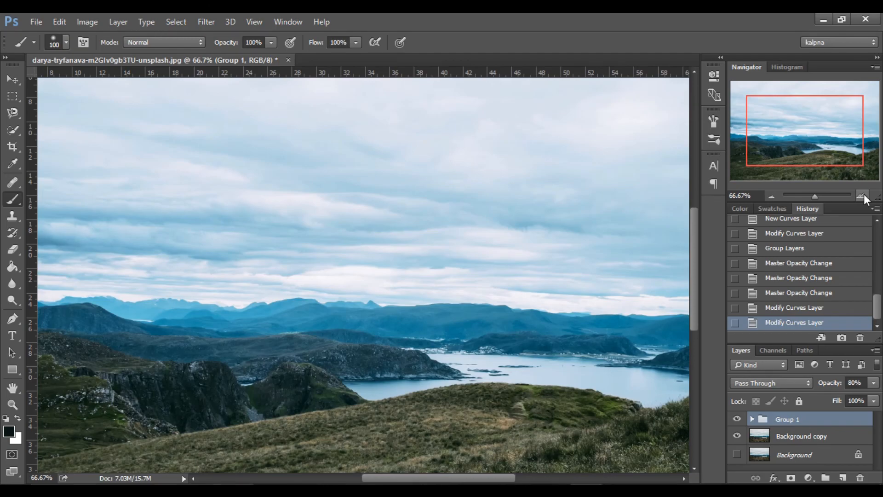